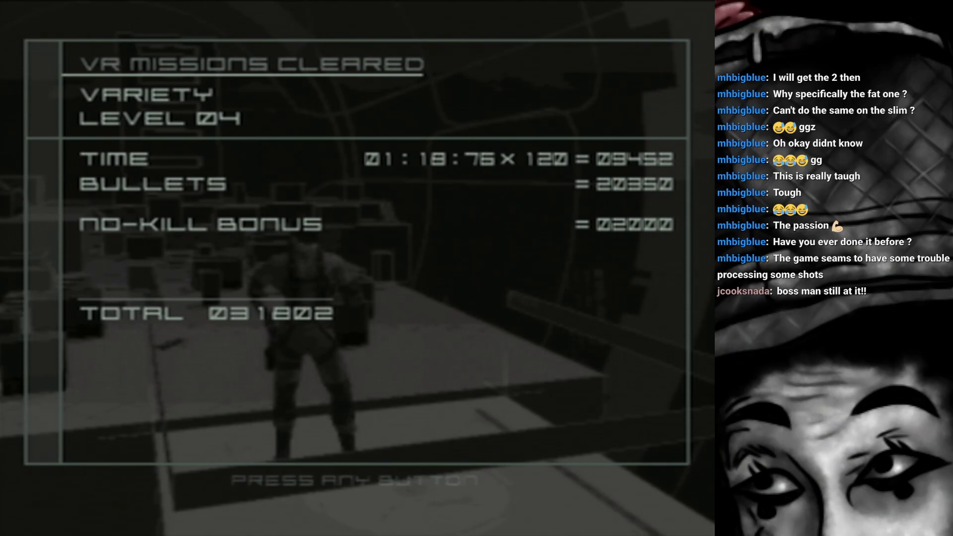
pyautogui.press('Return')
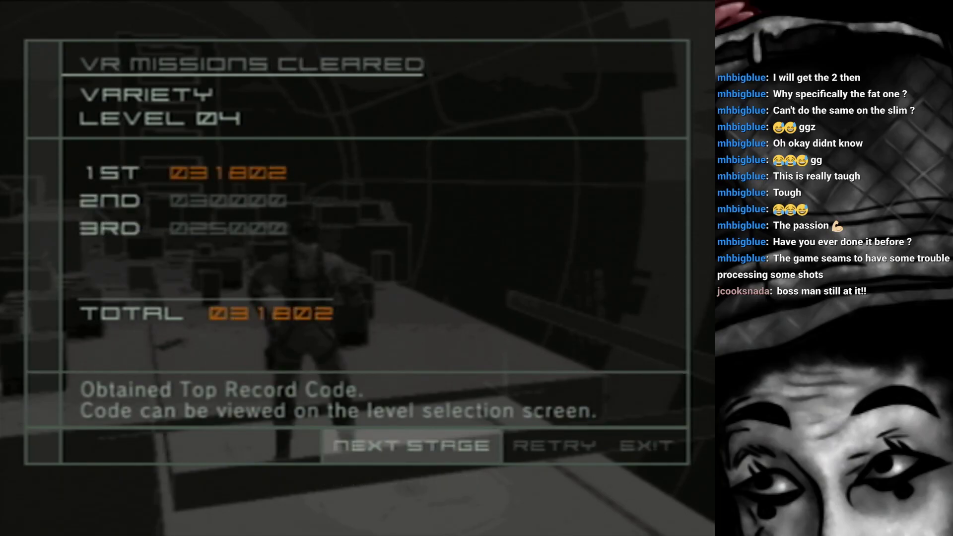
pyautogui.press('Right')
pyautogui.press('Right')
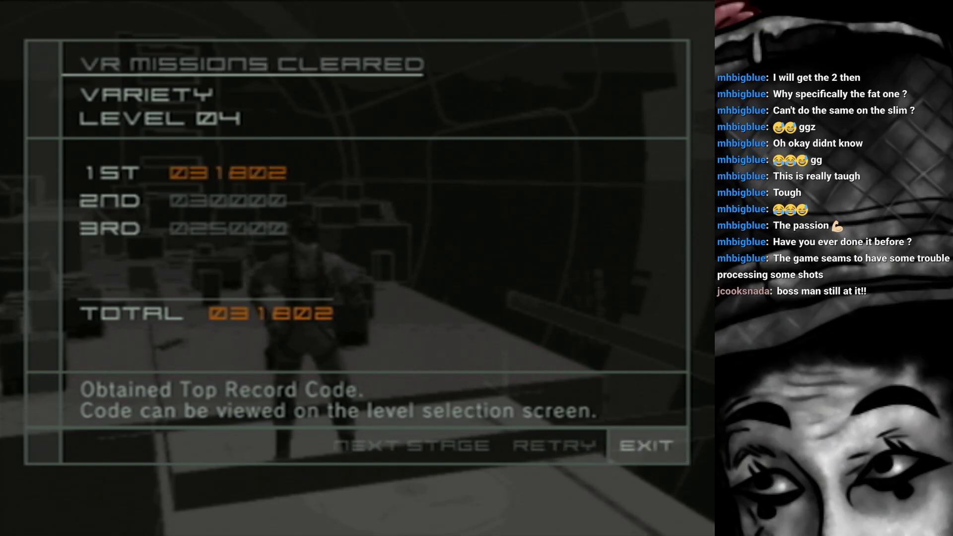